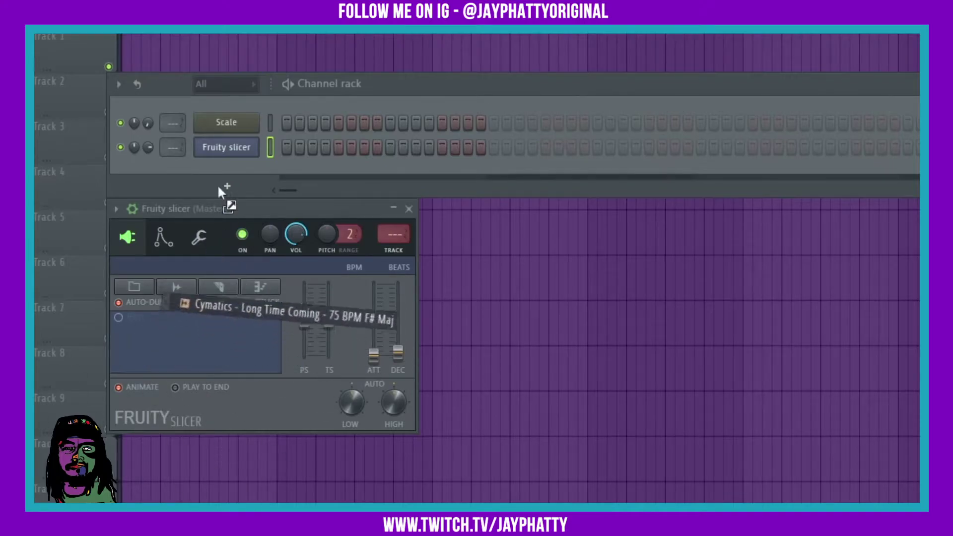
Load the Cymatics Long Time Coming 75 BPM F# Maj loop into Fruity Slicer and show its notes in the piano roll.
left_click_drag(229, 201, 227, 151)
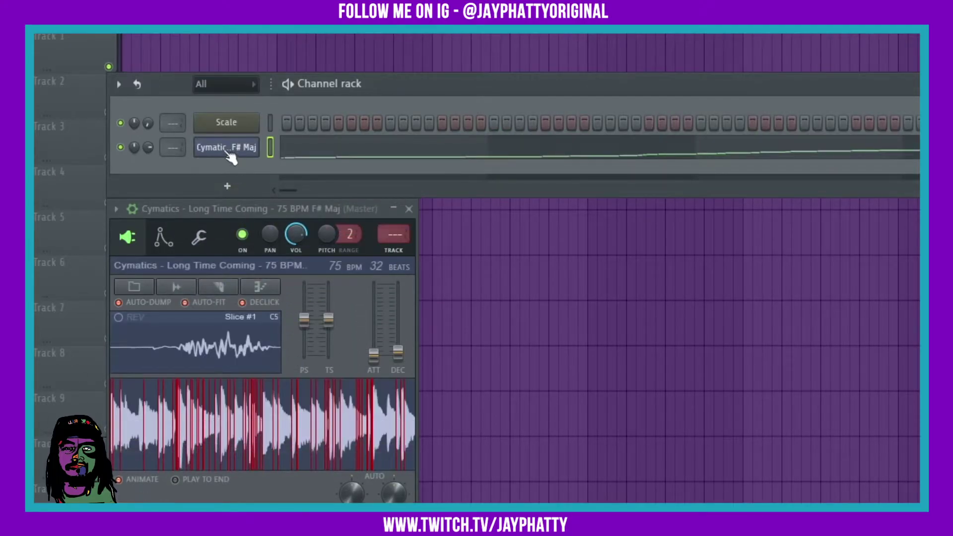
right_click(229, 150)
left_click(293, 148)
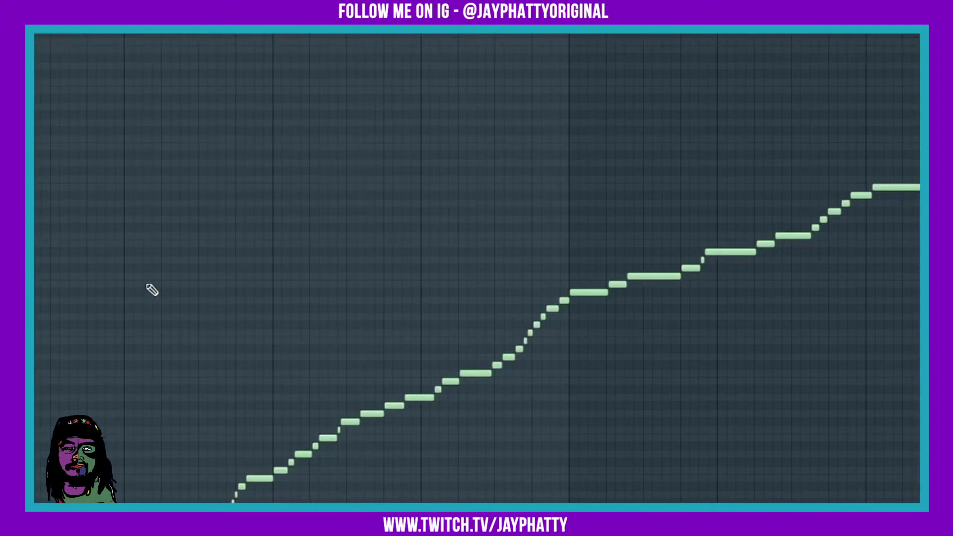
Delete all the auto-generated slice notes and bring the slicer channel's settings back up.
key("ctrl+a")
key("Delete")
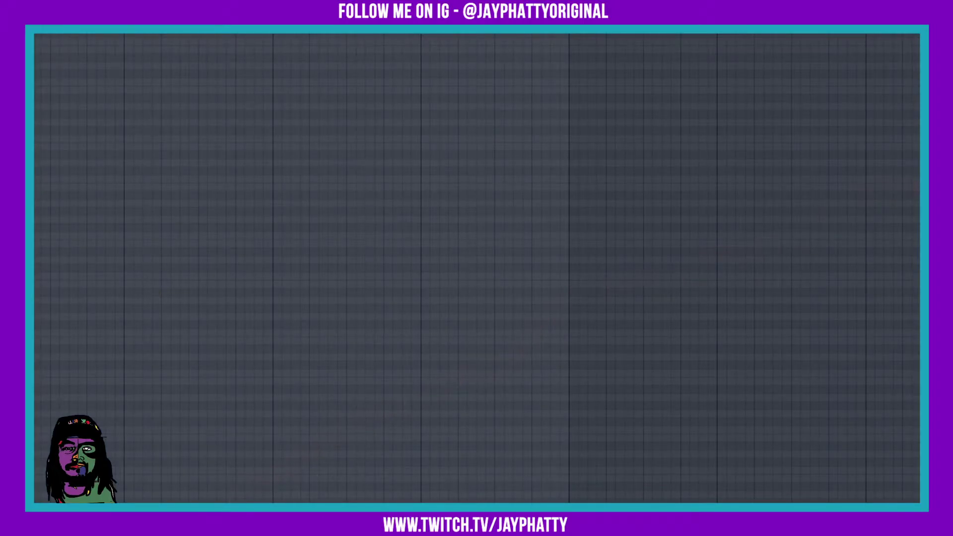
key("F6")
left_click(226, 148)
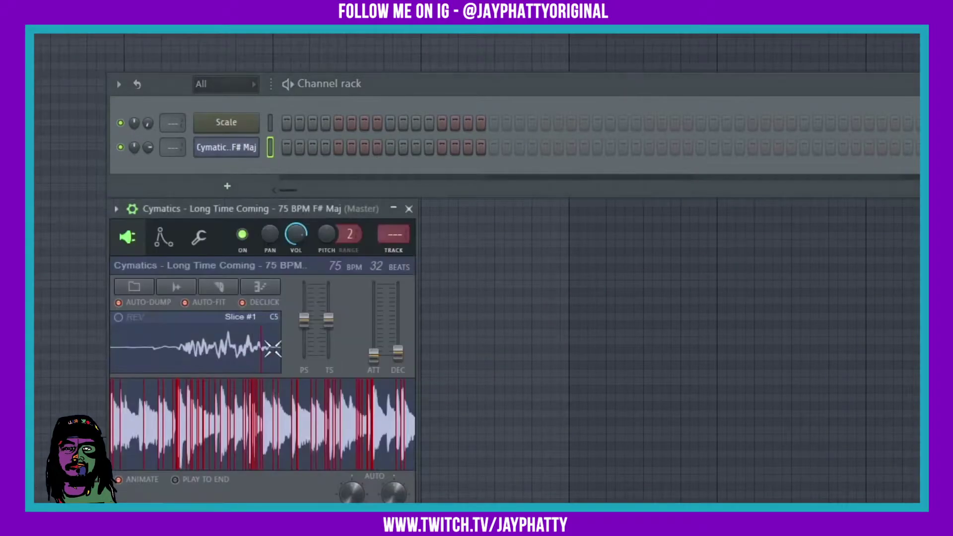
Slice the loop by Beat, then re-slice it at 1/3 beat.
left_click(222, 296)
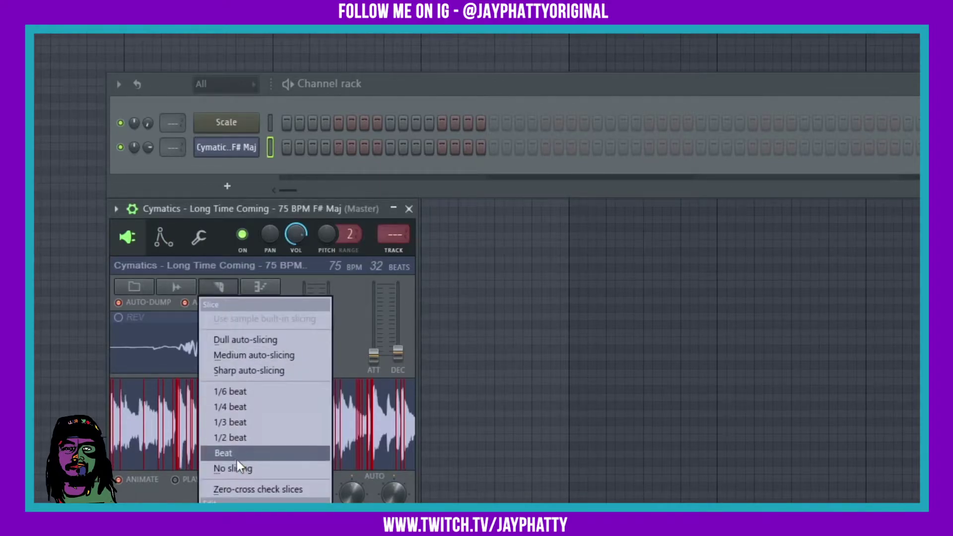
left_click(223, 455)
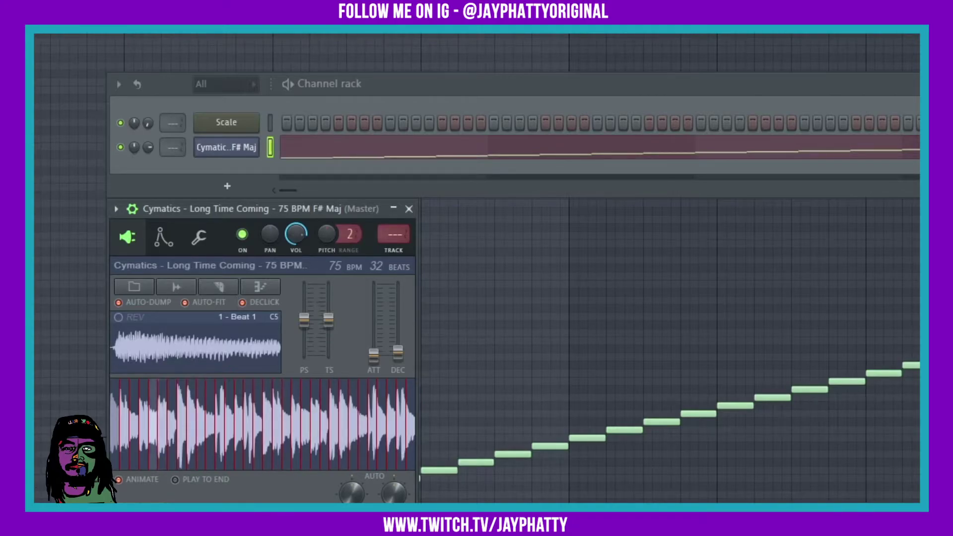
left_click(219, 288)
left_click(238, 430)
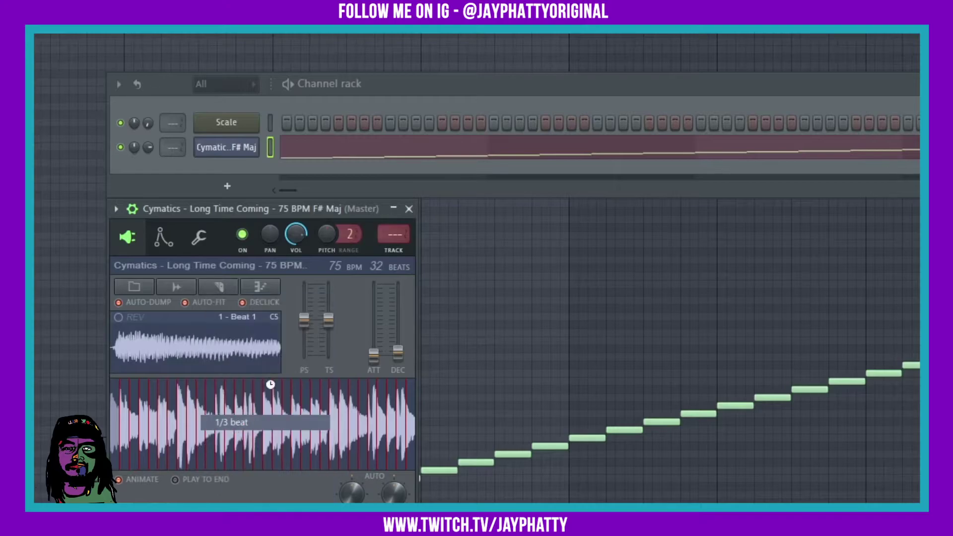
Try 1/2-beat slicing, then switch back to slicing on every beat.
left_click(220, 288)
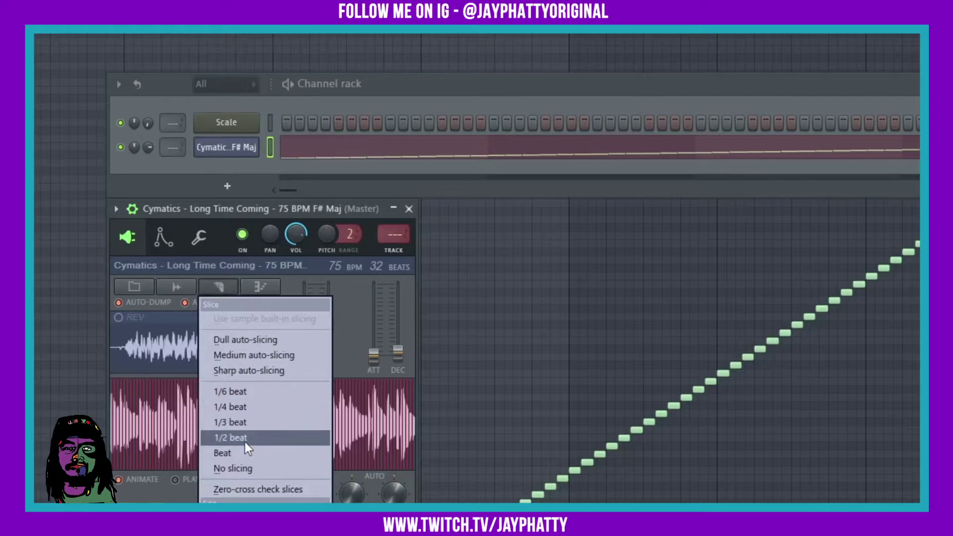
left_click(232, 442)
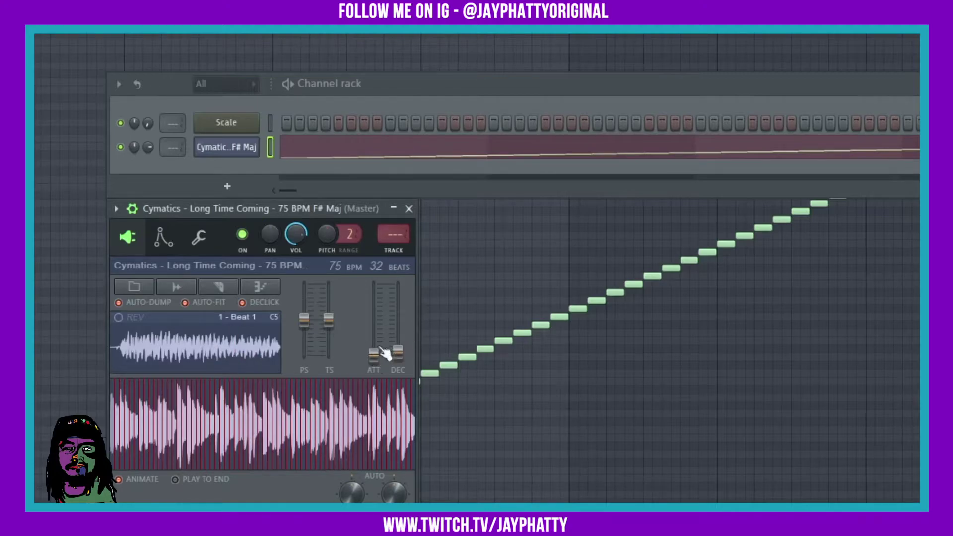
left_click(195, 292)
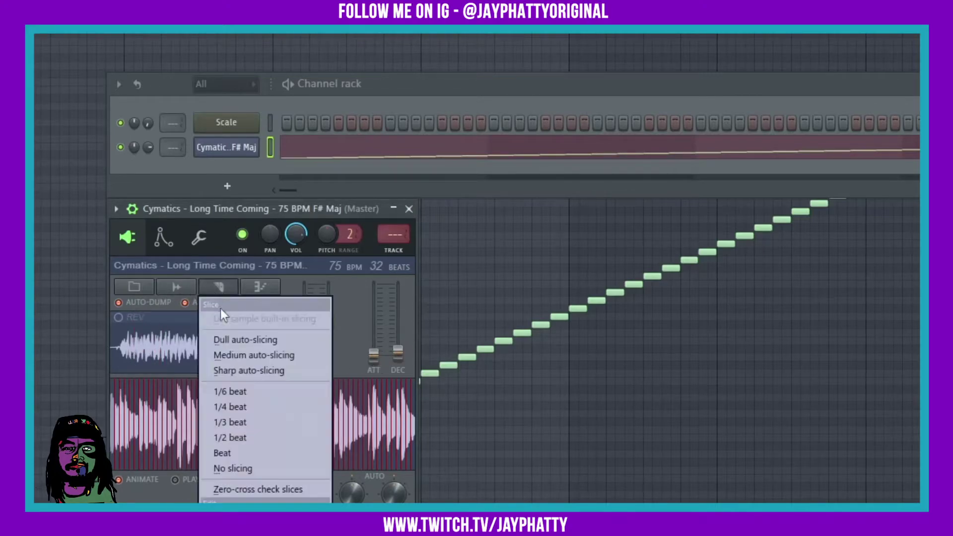
left_click(260, 453)
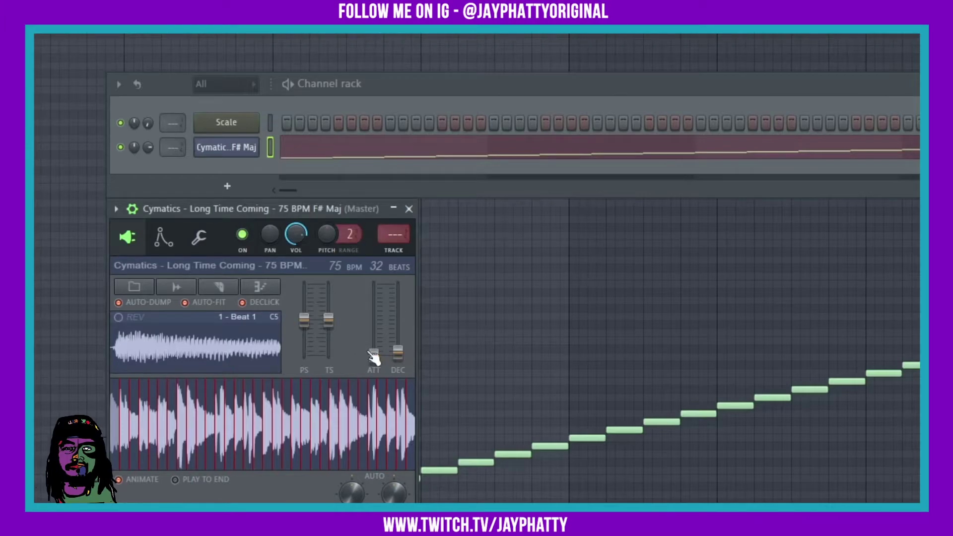
Drag the ATT and DEC faders upward and raise the PS pitch-shift fader.
mouse_move(373, 352)
left_mouse_down()
mouse_move(373, 326)
mouse_move(398, 339)
mouse_move(399, 314)
left_mouse_up()
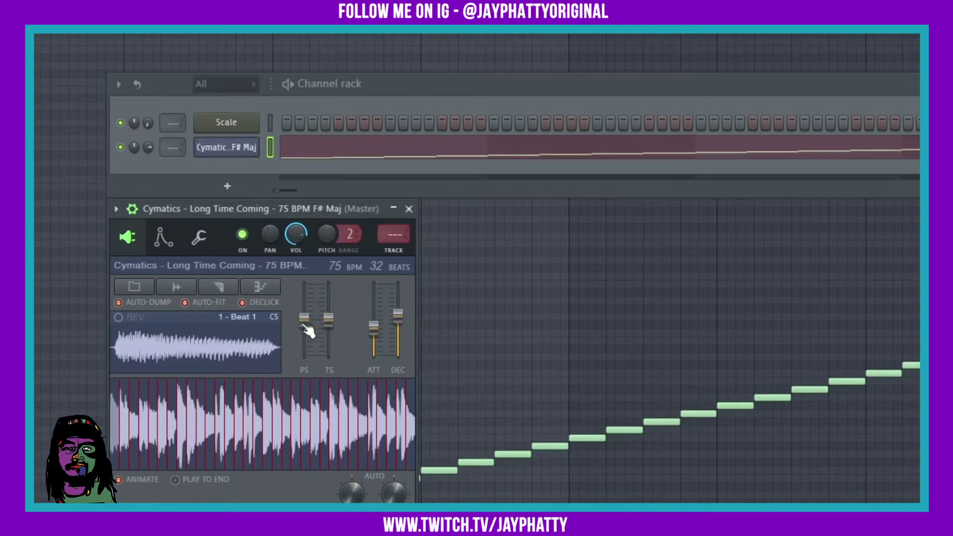
left_click_drag(303, 323, 310, 309)
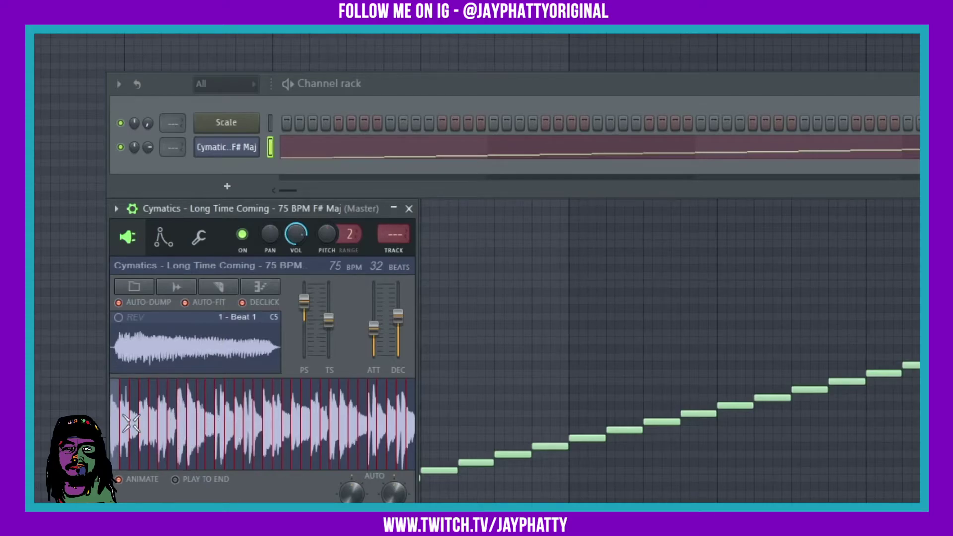
Toggle REV reverse playback and preview slices 12 and 18.
left_click(120, 319)
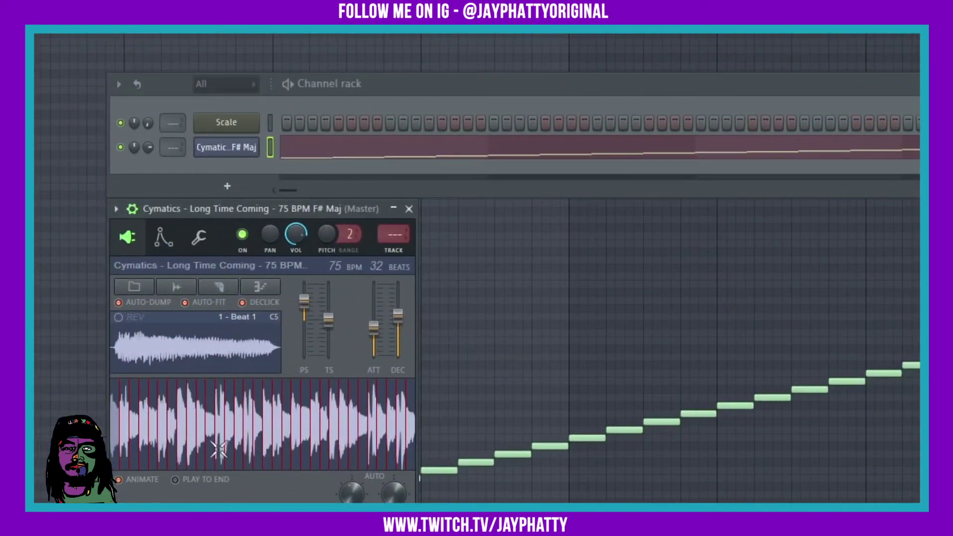
left_click(225, 431)
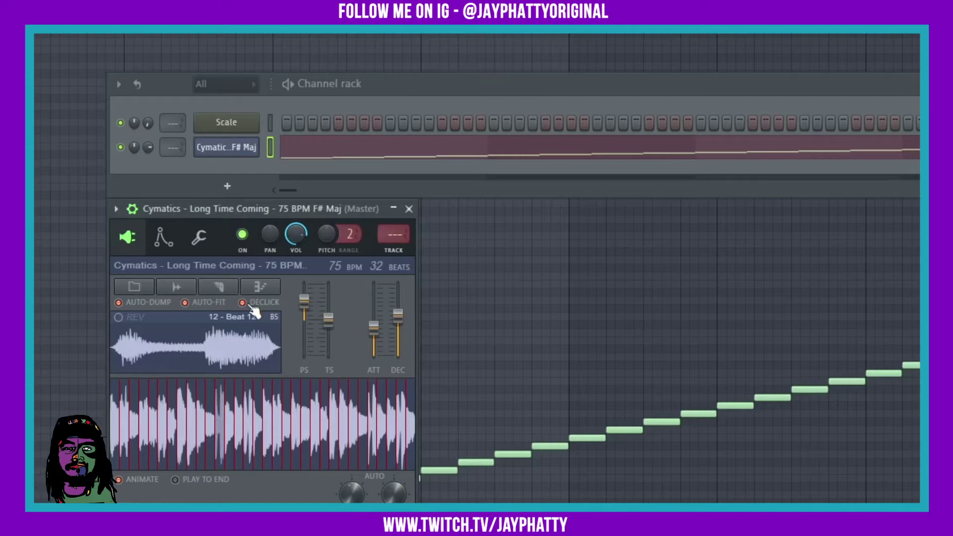
left_click(262, 417)
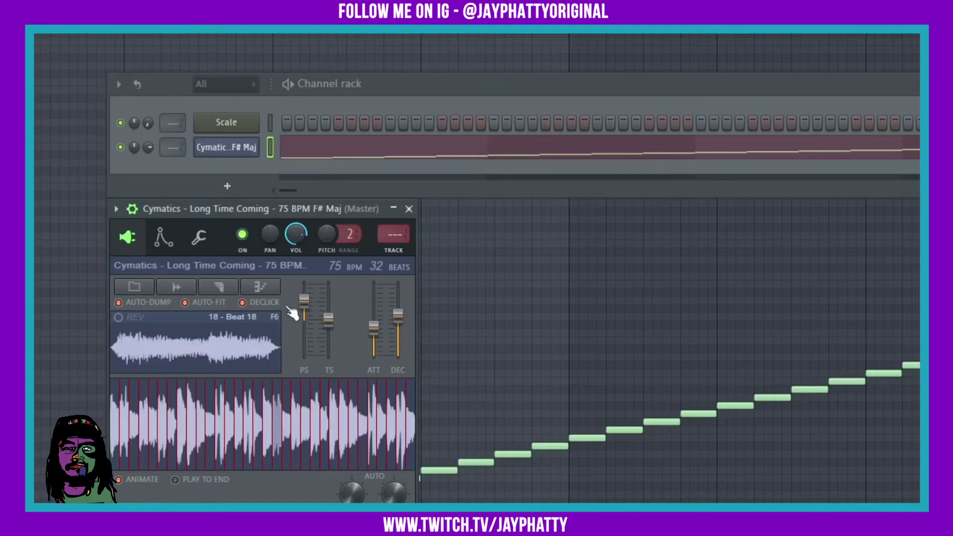